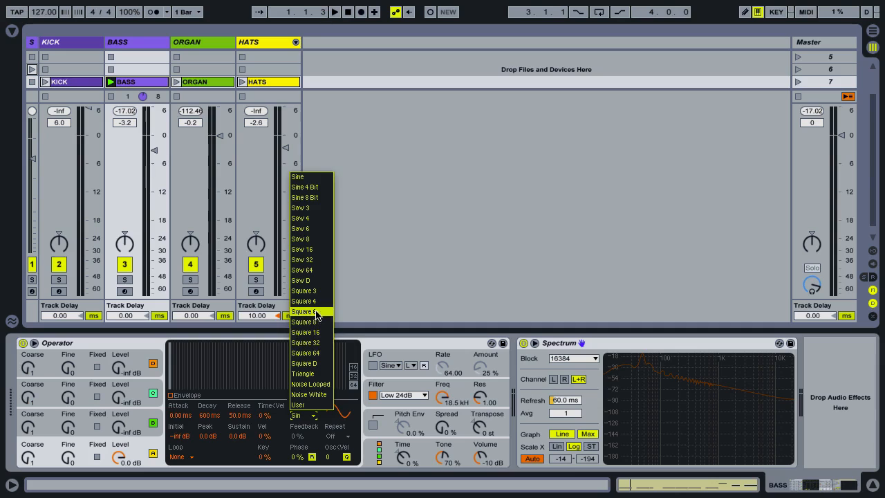
Set oscillator A to the Square 3 waveform with 16 editable harmonics and audition the bass clip
left_click(315, 291)
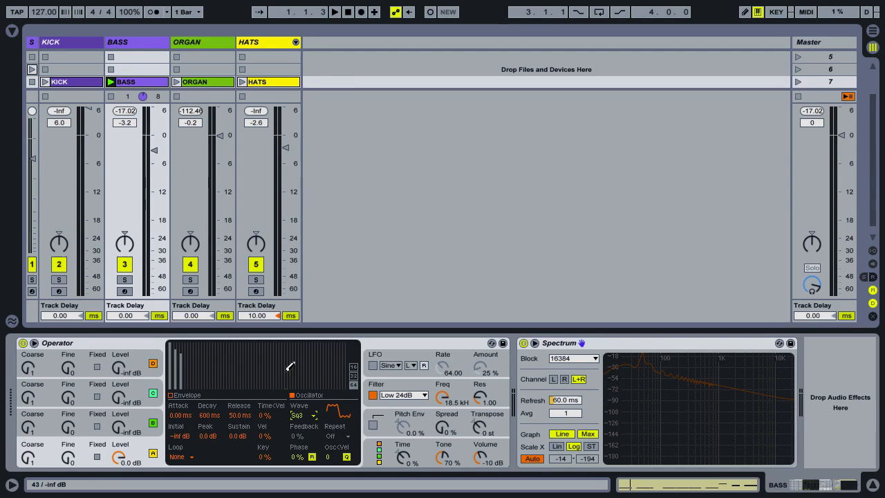
left_click(353, 367)
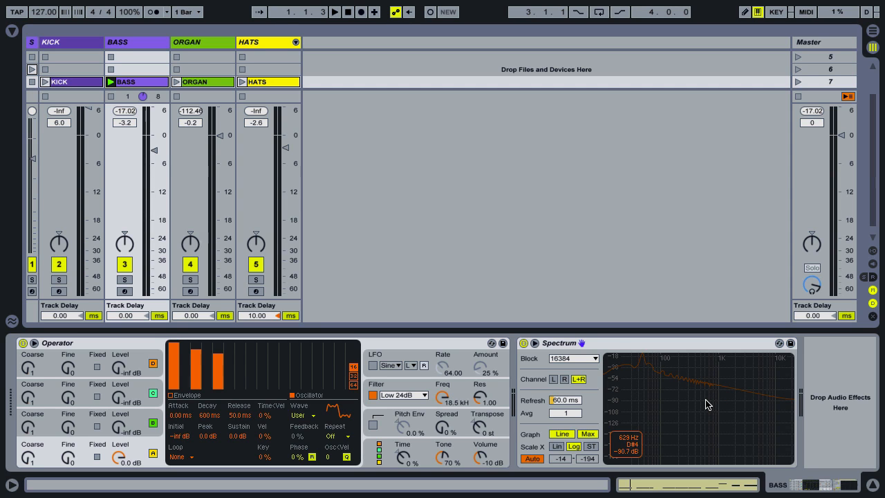
key("space")
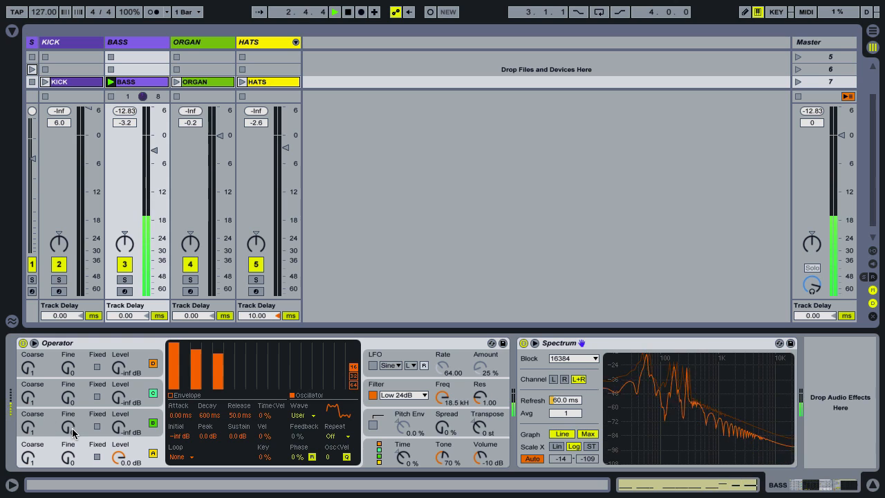
key("space")
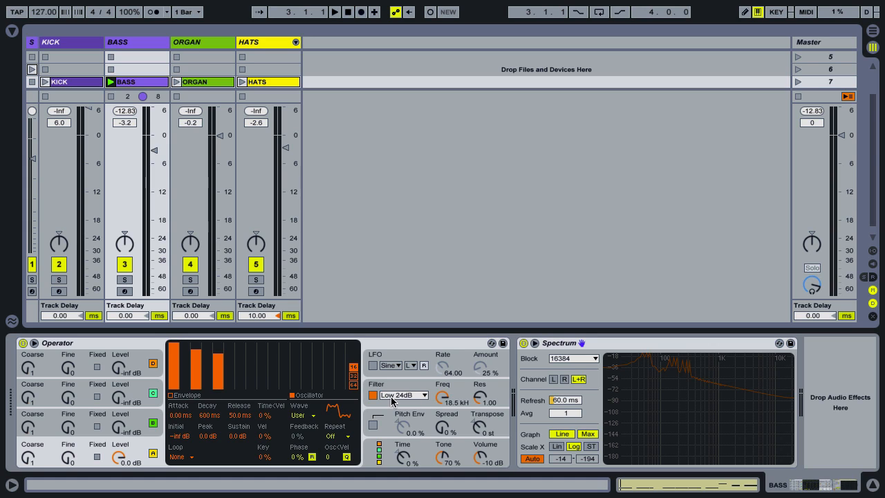
Lower the cutoff frequency of Operator's low-pass filter to 161 Hz while listening to the bass
left_click(445, 402)
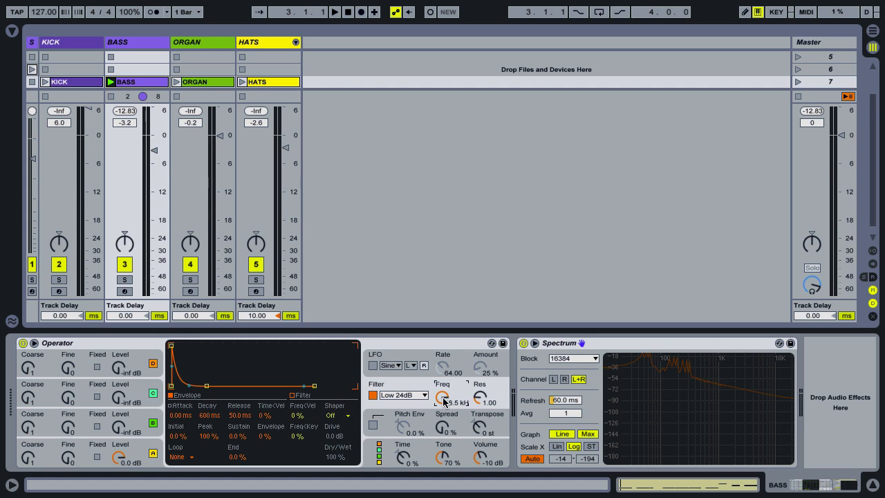
left_click_drag(443, 417, 444, 450)
key("space")
left_click_drag(439, 398, 441, 412)
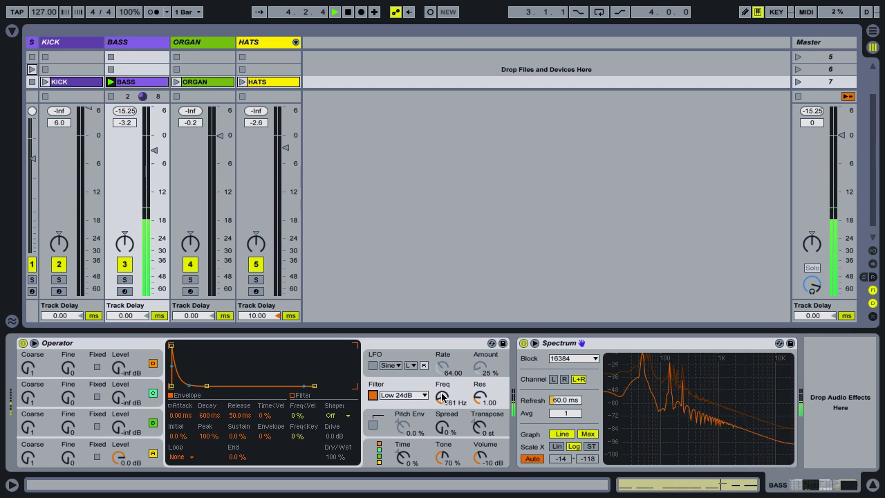
key("space")
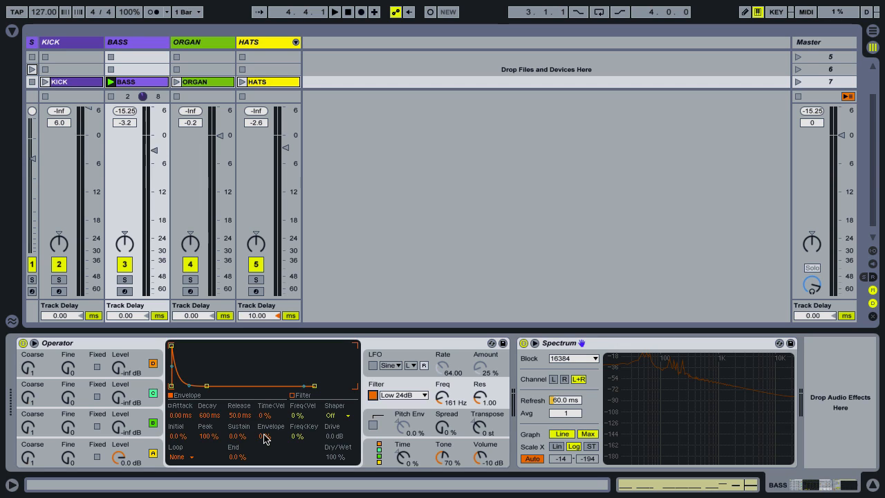
Set the filter envelope's decay to 245 ms and its amount to 94%, comparing playback with the filter bypassed and enabled
left_click_drag(206, 420, 209, 431)
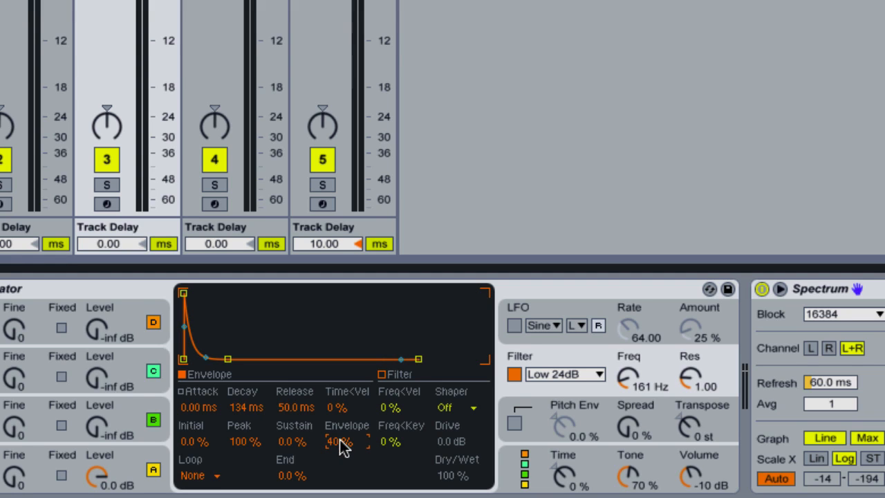
left_click_drag(341, 436, 340, 312)
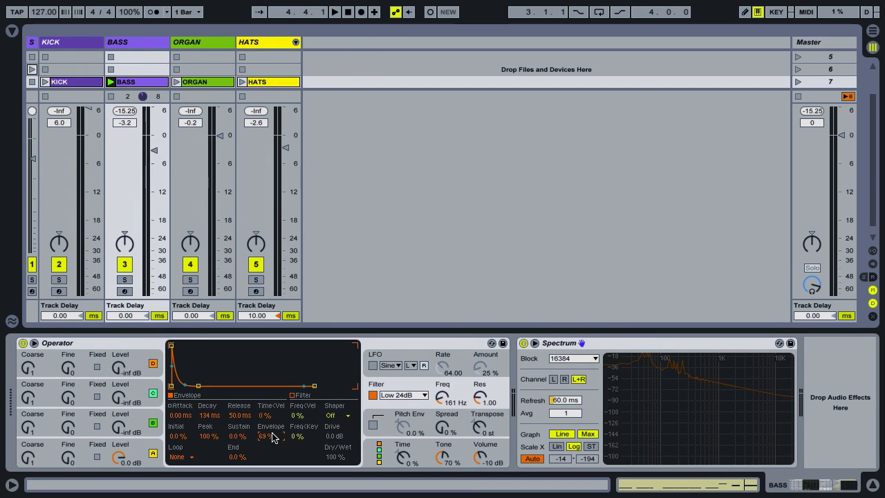
left_click_drag(272, 431, 274, 426)
key("space")
left_click_drag(272, 436, 271, 391)
left_click_drag(213, 416, 213, 412)
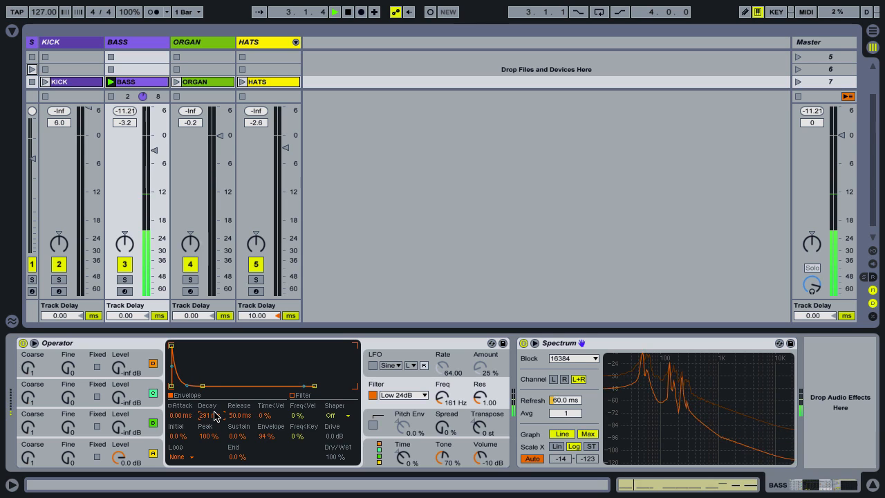
left_click(372, 394)
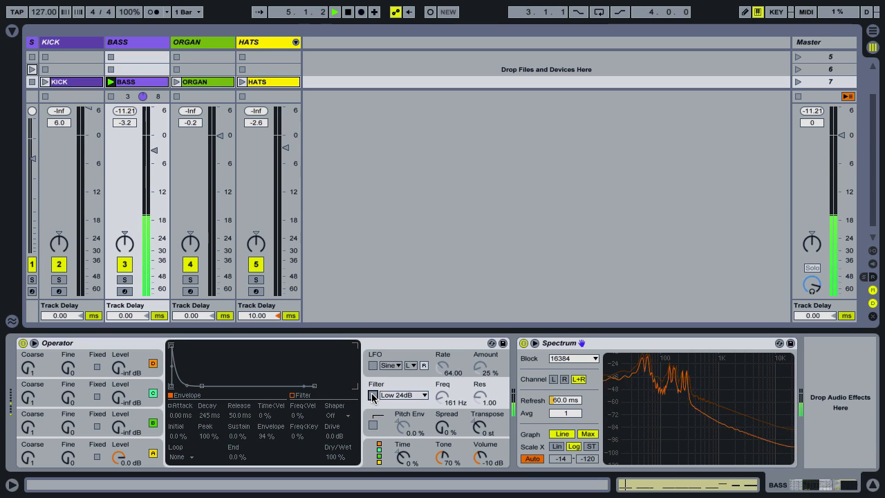
left_click(372, 395)
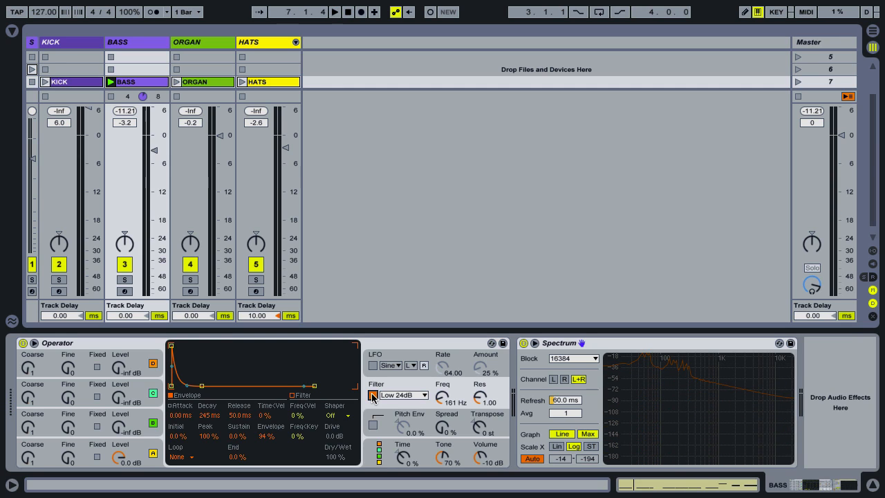
Choose the algorithm with all oscillators in parallel and set oscillator B to Saw 3 with 16 editable harmonics
left_click(379, 463)
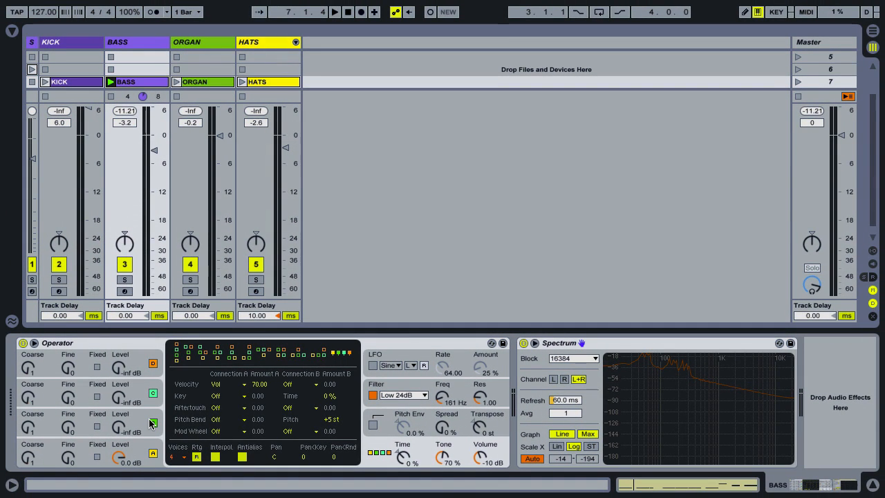
left_click(44, 423)
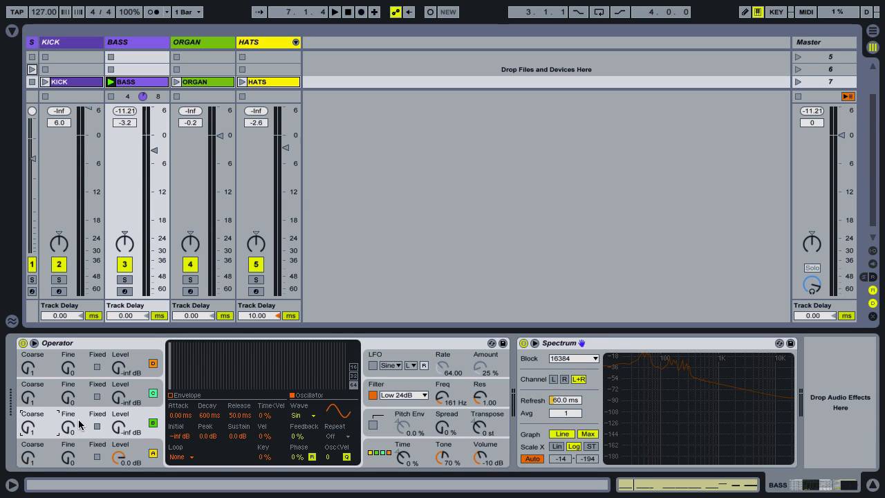
left_click(309, 417)
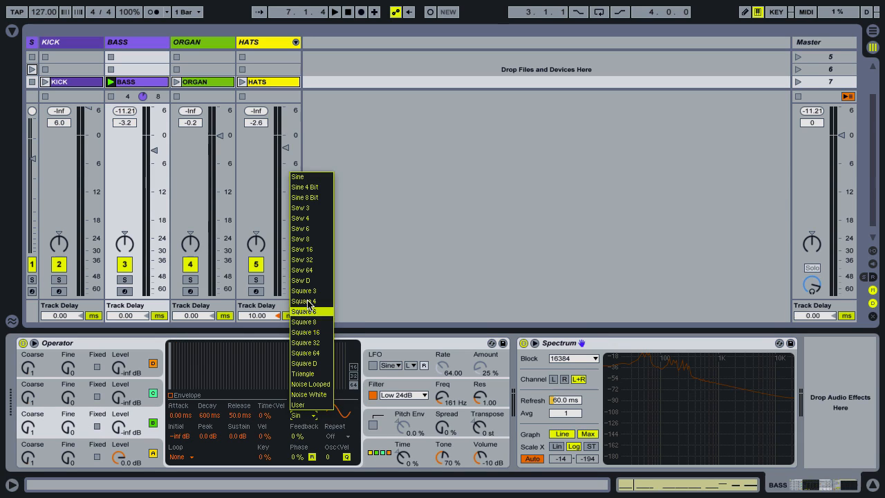
left_click(307, 208)
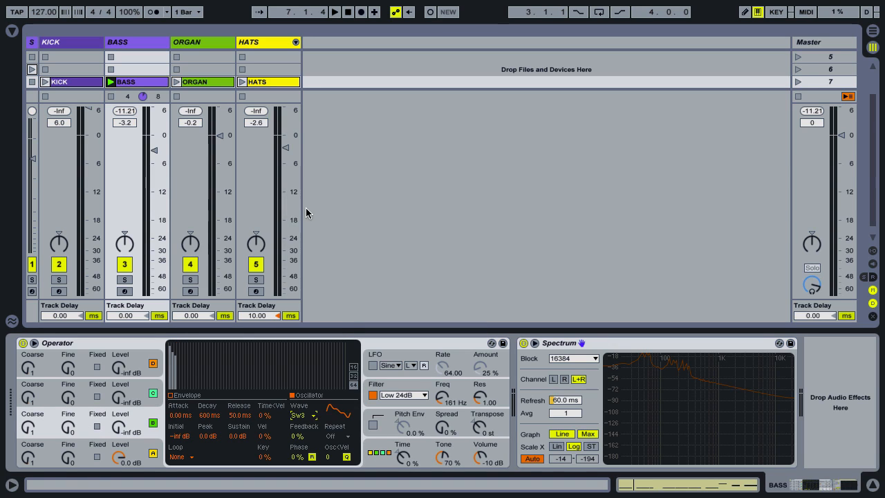
left_click(354, 368)
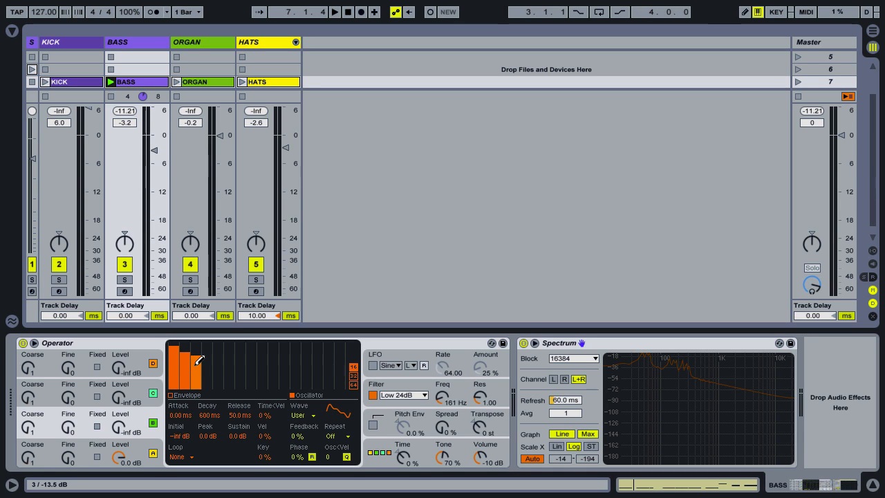
Raise oscillator B's level to -11 dB while the bass clip plays
left_click(121, 433)
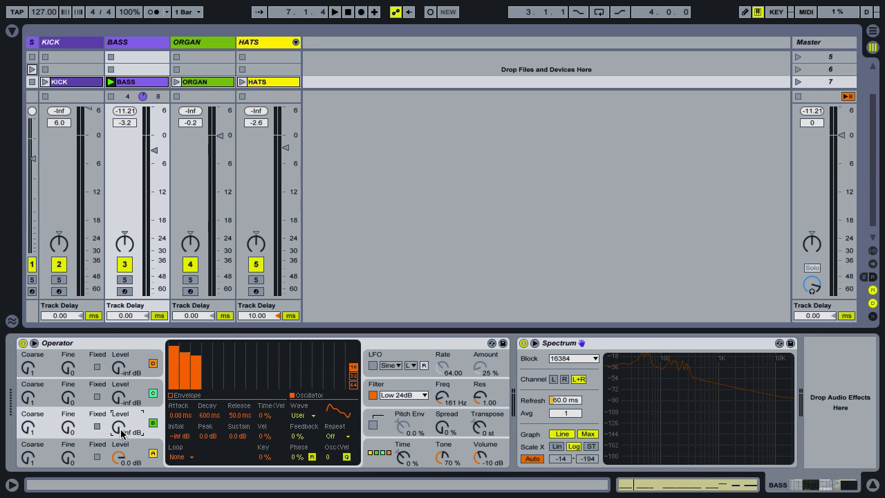
key("space")
left_click_drag(125, 434, 98, 434)
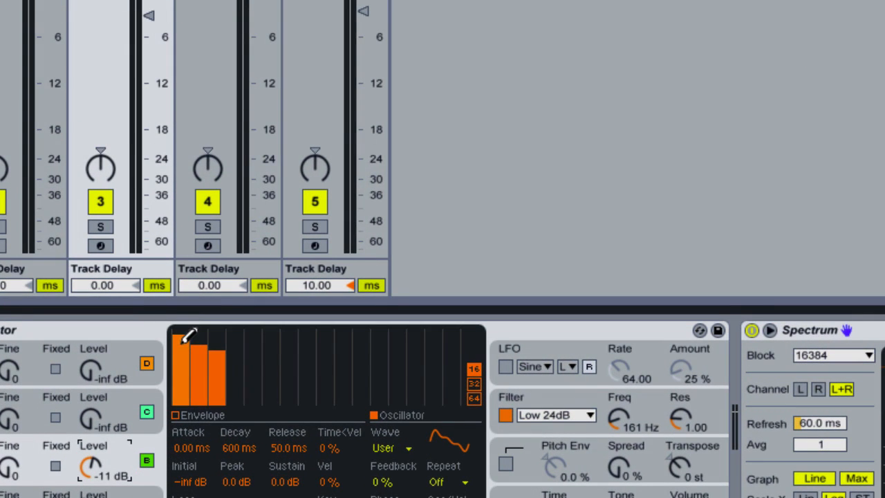
Reduce the first harmonic of oscillator B to about half height and set the oscillator's level to -12 dB during playback
left_click(176, 416)
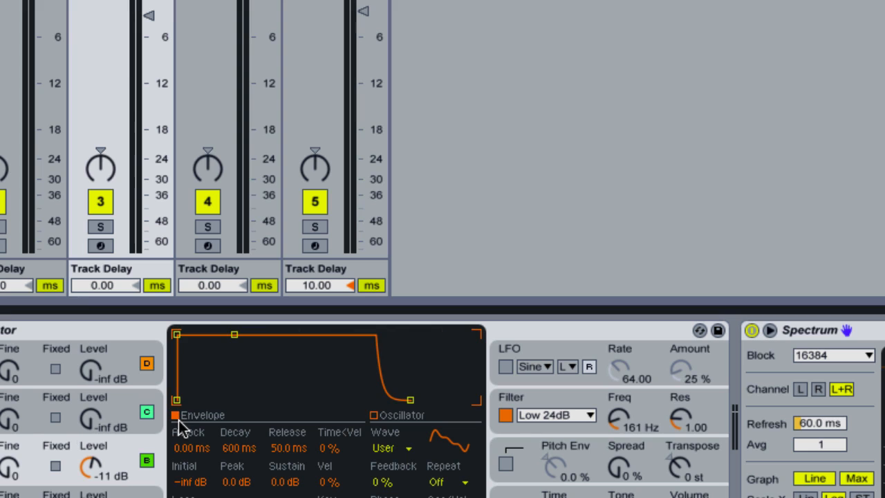
left_click(374, 415)
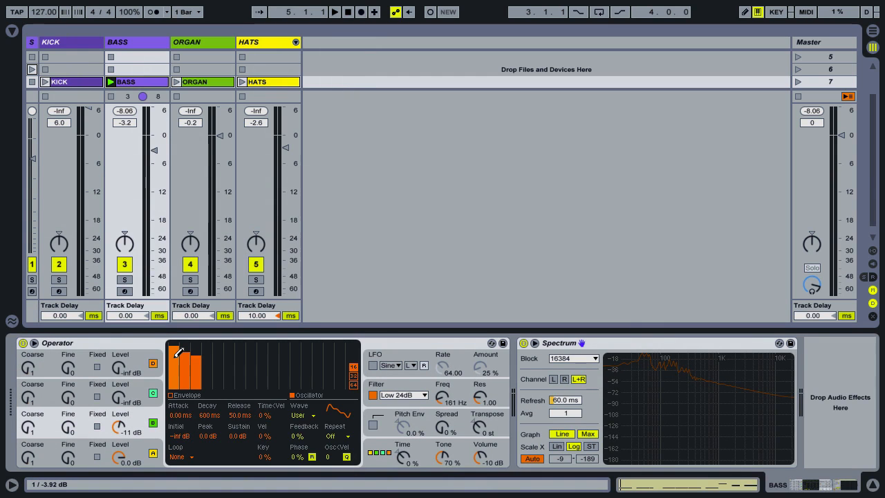
key("space")
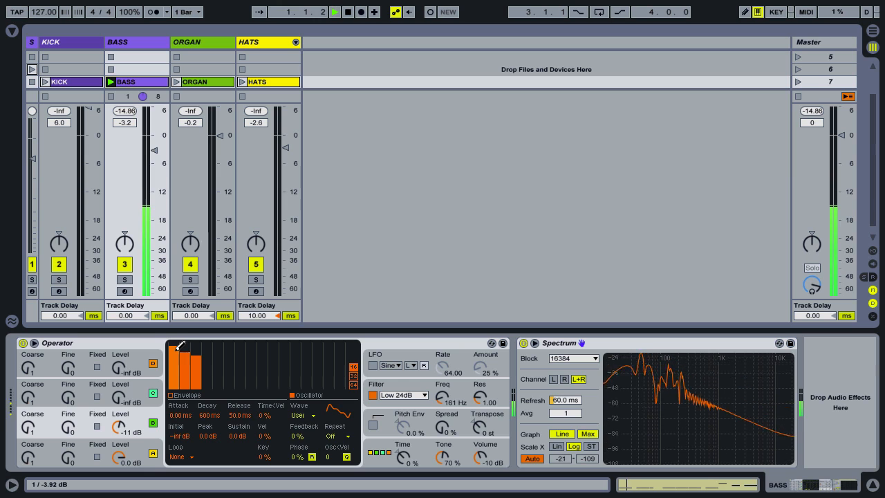
left_click_drag(177, 349, 175, 369)
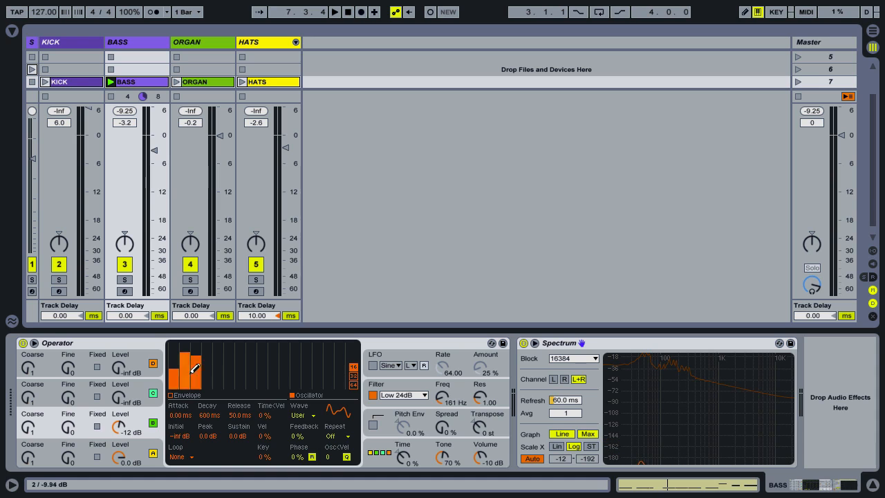
Enable Operator's pitch envelope with an amount of 100% and audition the bass
left_click(373, 424)
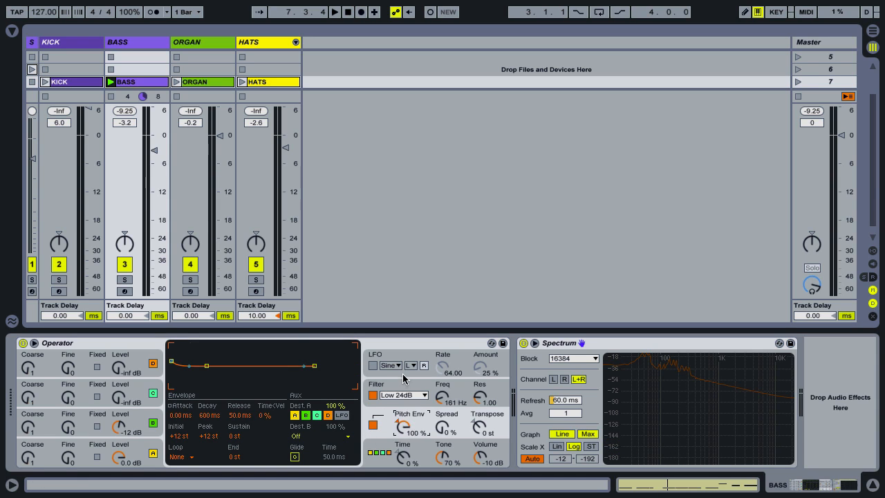
key("space")
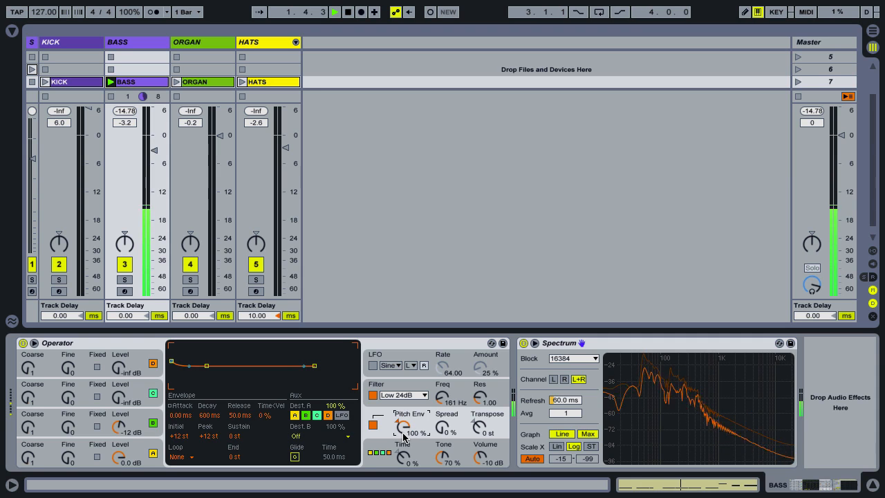
key("space")
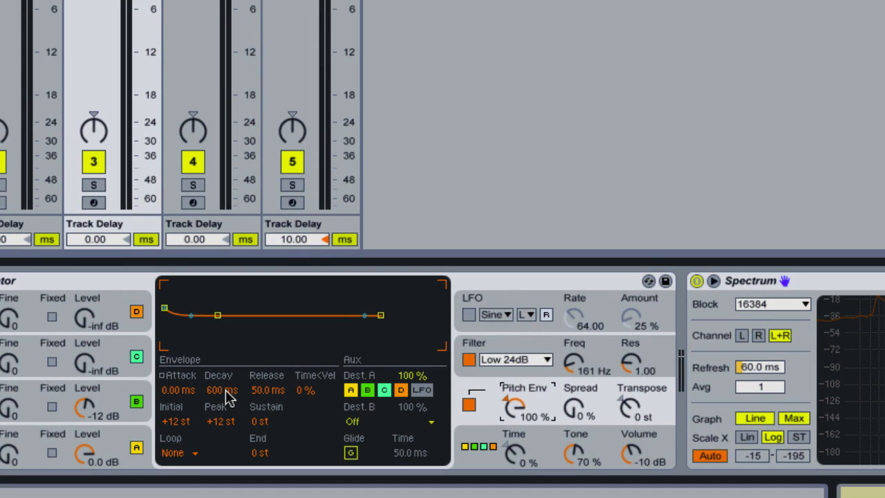
Shorten the pitch envelope's decay to 80.1 ms while listening to the bass
left_click_drag(227, 393, 231, 416)
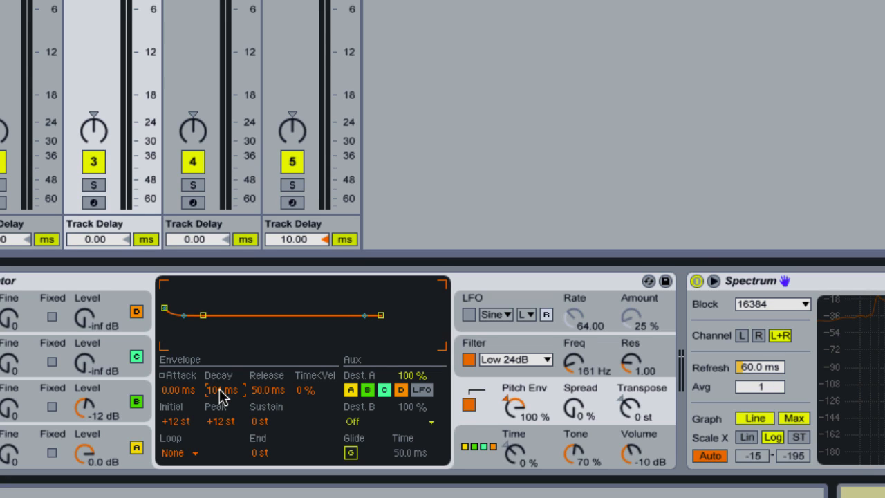
left_click_drag(220, 395, 220, 397)
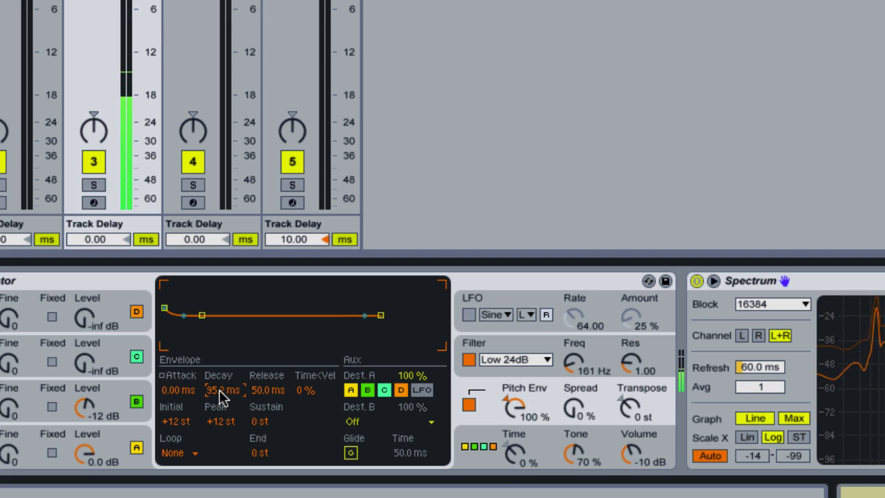
left_click_drag(220, 395, 227, 420)
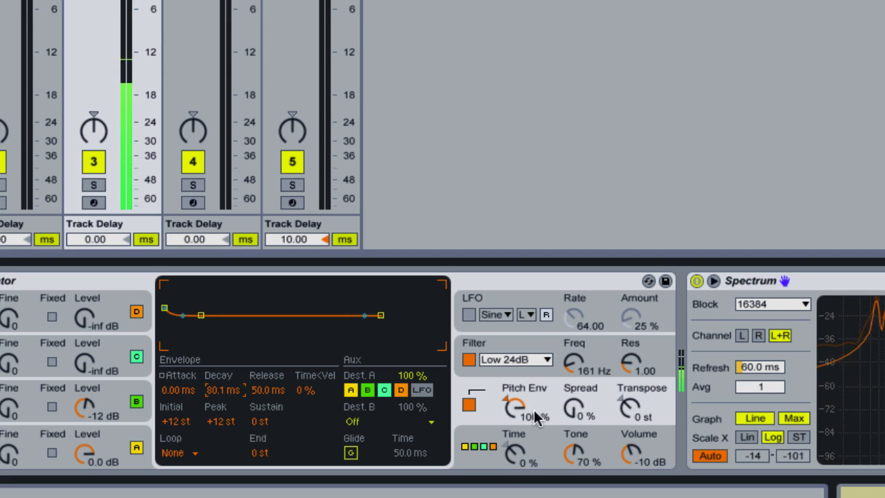
Compare the bass with the pitch envelope bypassed and enabled, and reduce the pitch envelope amount to 73%
left_click(467, 405)
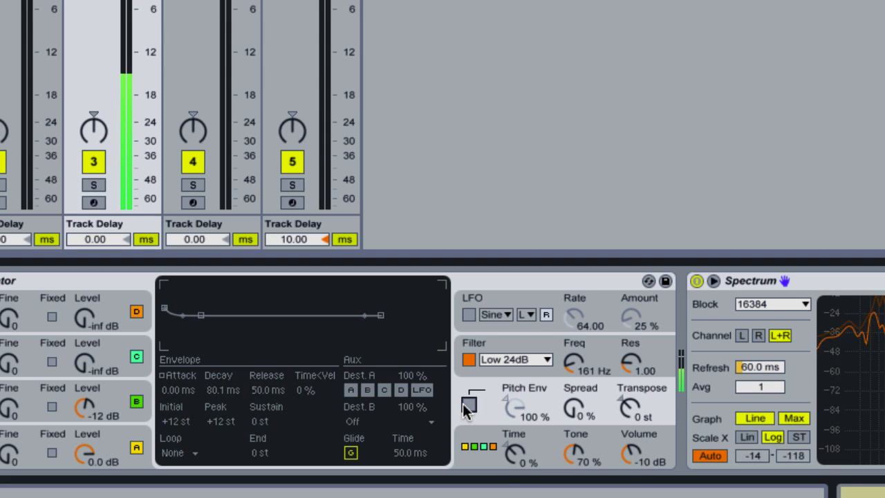
left_click(468, 405)
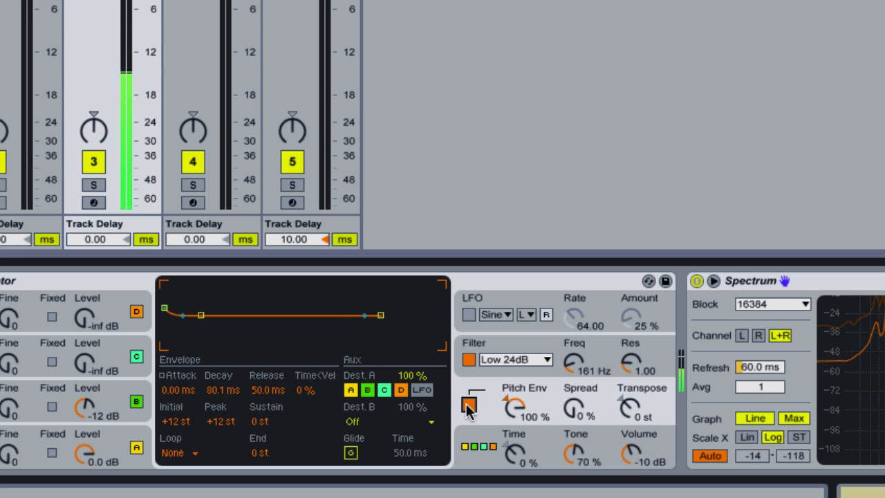
left_click_drag(500, 414, 517, 431)
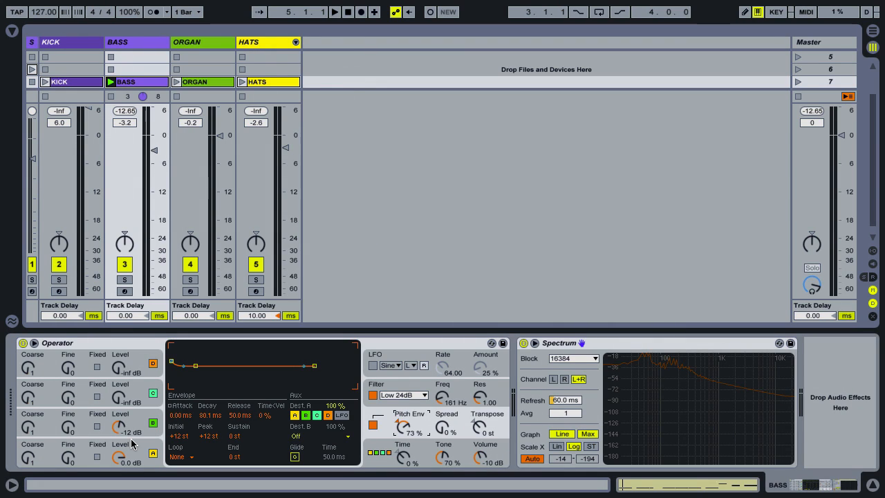
Play the bass clip and compare its sound with the pitch envelope switched off and on again
key("space")
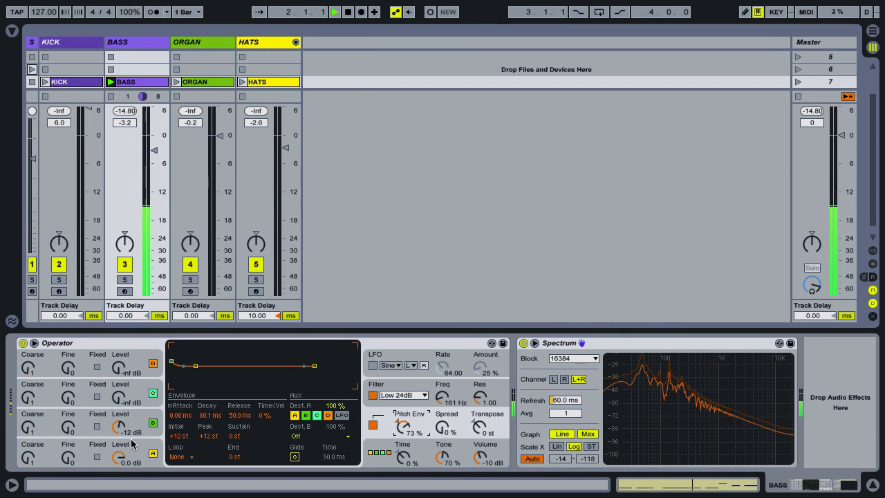
left_click(373, 425)
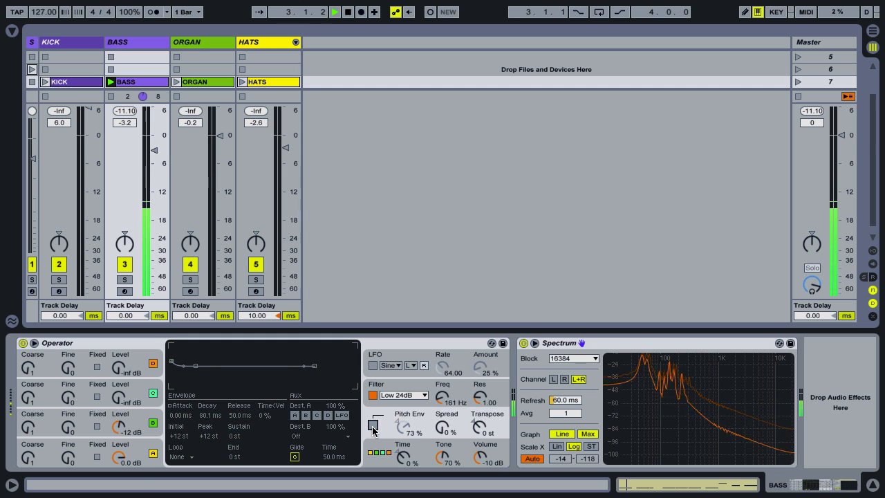
left_click(373, 426)
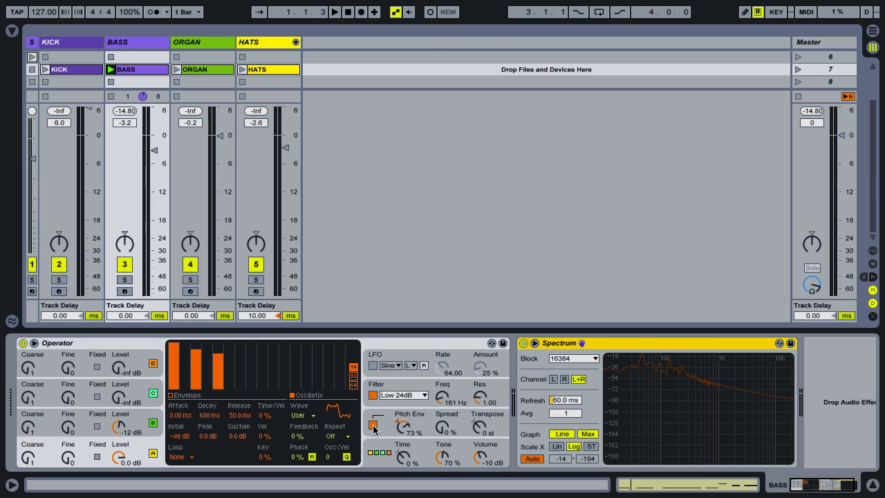
Add the Erosion effect after Spectrum on the BASS track and switch its mode to Wide Noise
key("ctrl+alt+b")
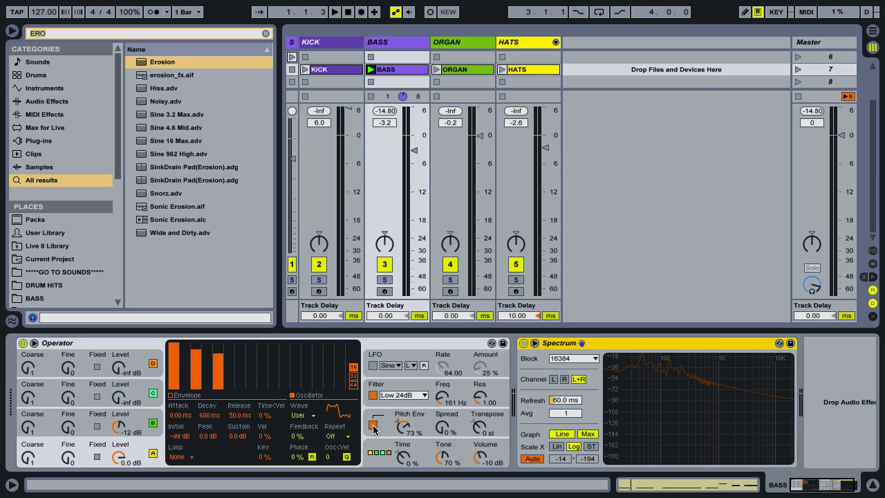
double_click(176, 64)
key("ctrl+alt+b")
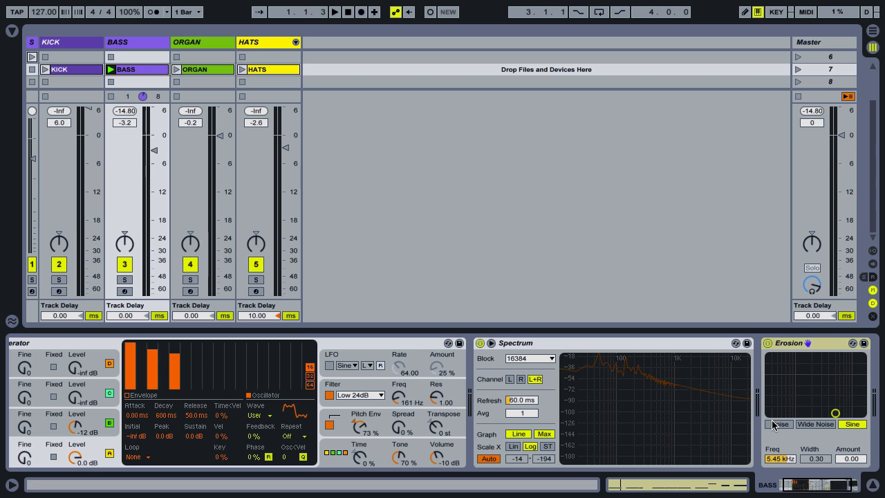
scroll(772, 425, "right", 3)
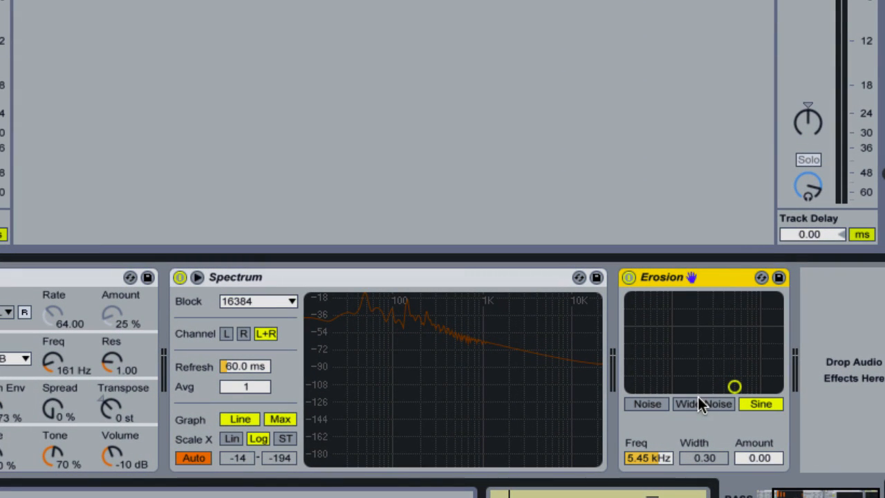
left_click(697, 404)
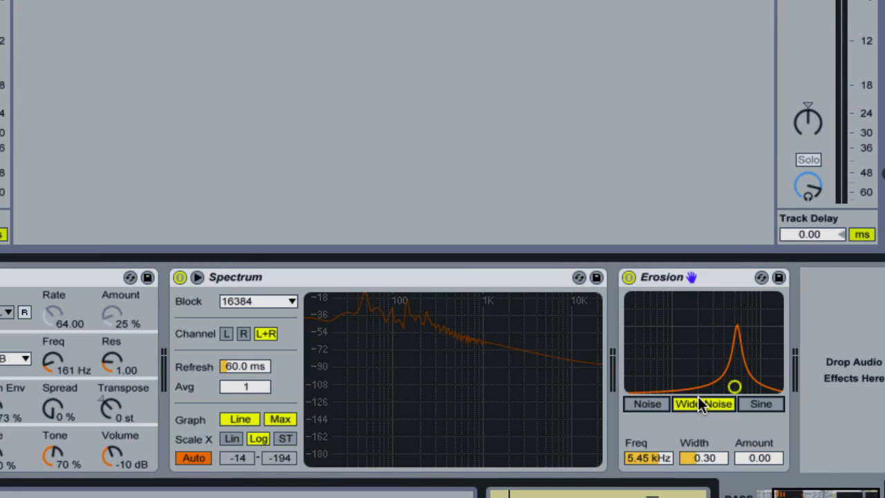
Raise Erosion's amount to 3.12 while the bass plays, and compare the sound with the effect bypassed and enabled
key("space")
left_click(758, 458)
key("Up")
key("Up")
key("Up")
key("Up")
key("Up")
key("Up")
key("Up")
key("Up")
key("Up")
key("Up")
key("Up")
key("Up")
key("Up")
key("Up")
key("Up")
key("Up")
key("Up")
key("Up")
key("Up")
key("Up")
key("Up")
key("Up")
key("Up")
key("Up")
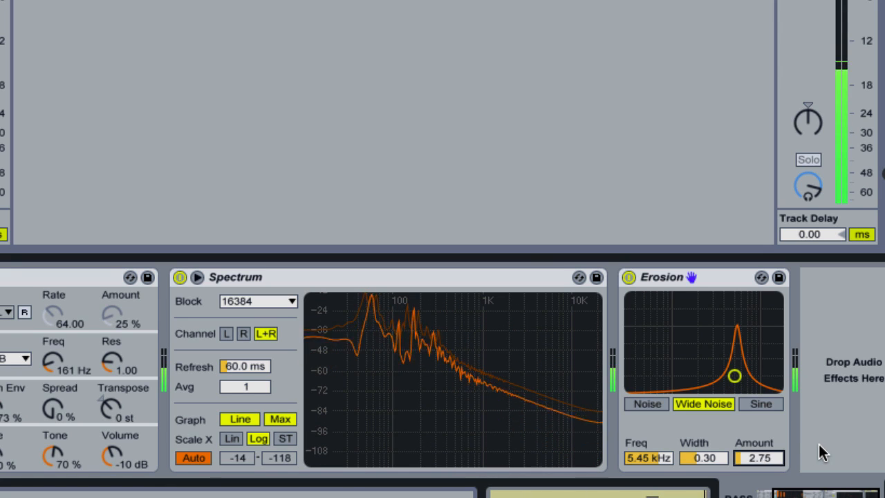
key("Up")
key("Down")
key("Up")
left_click(628, 276)
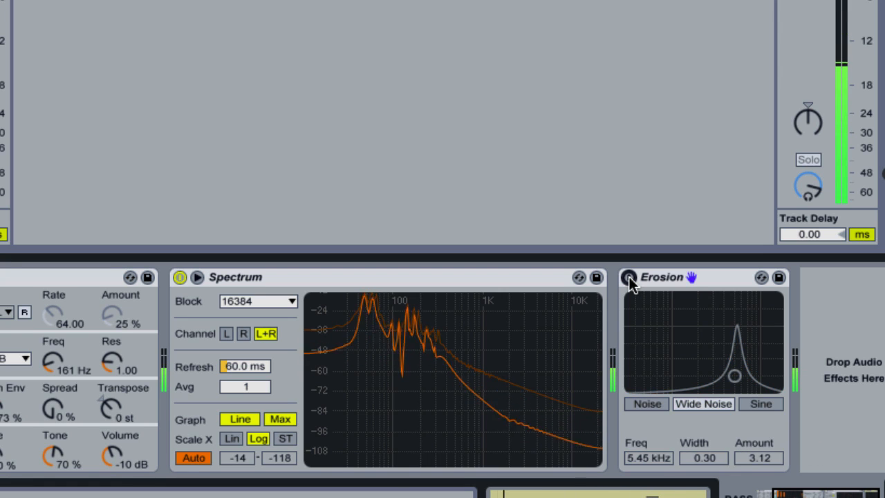
left_click(628, 276)
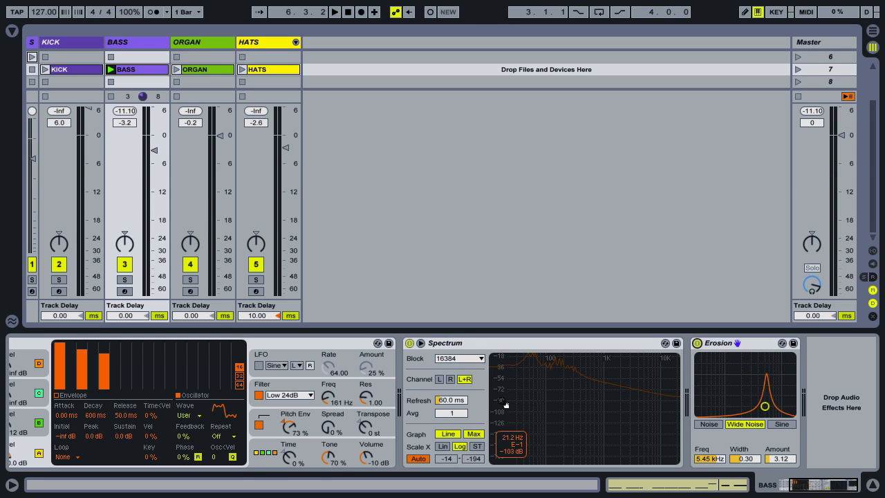
Launch scene 7 to hear all clips together and adjust the oscillator's 5th harmonic to -5.65 dB
left_click(797, 69)
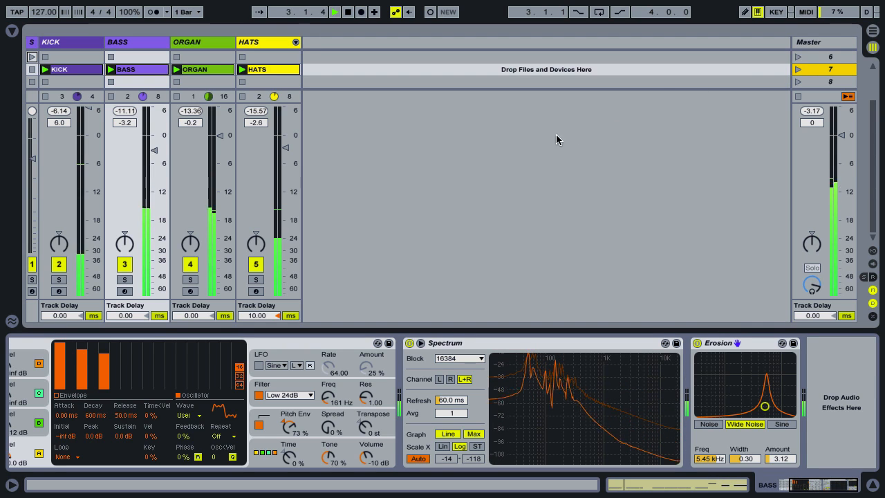
left_click(104, 348)
left_click_drag(104, 351, 103, 345)
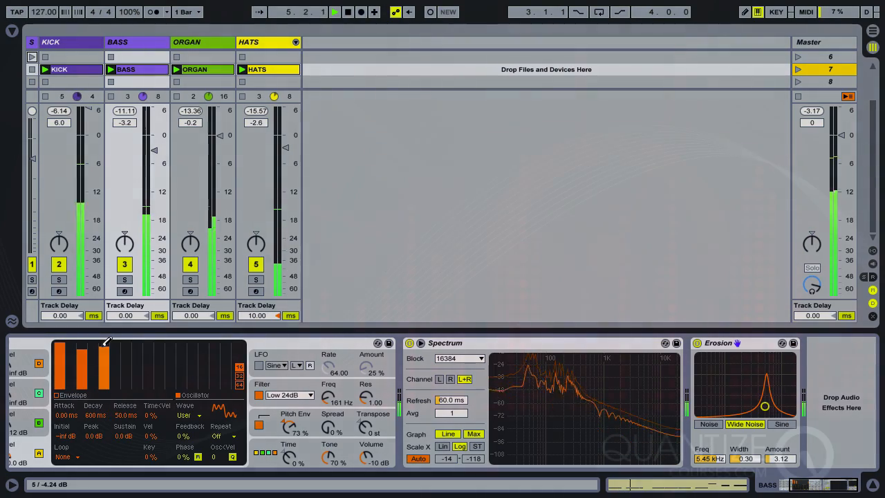
left_click_drag(104, 345, 104, 346)
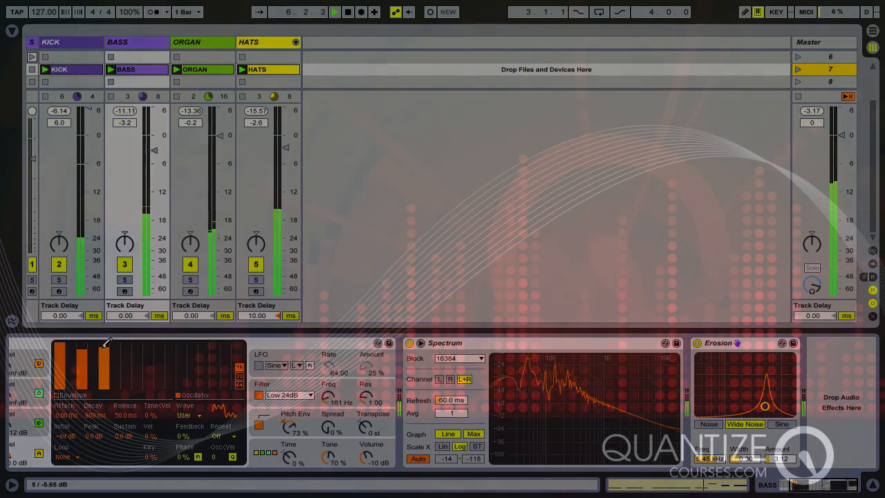